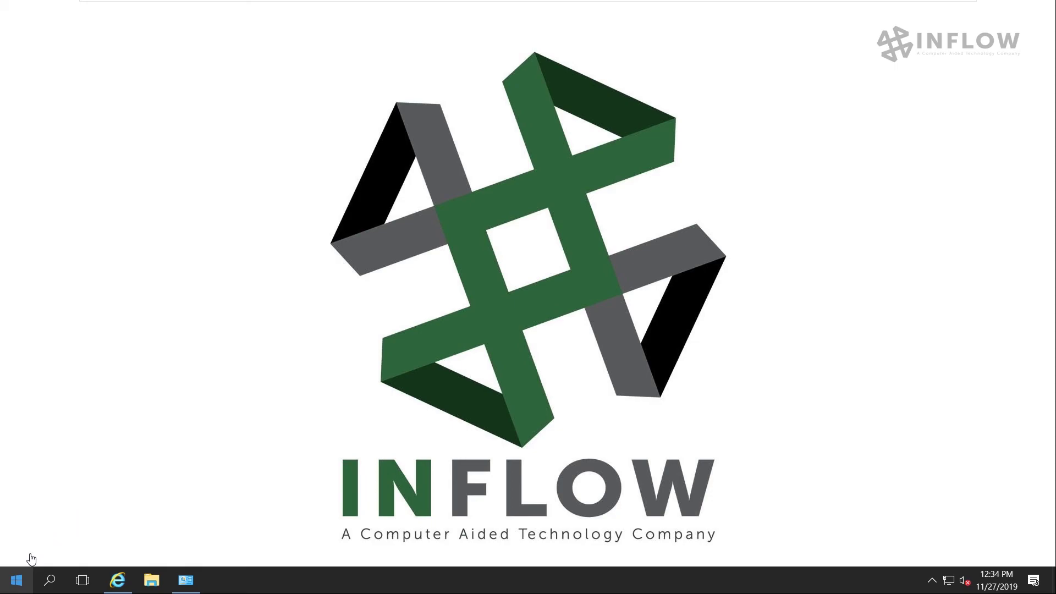
Step: Open Control Panel's Programs and Features and scroll down to the SOLIDWORKS 2019 SP04 entry
click(17, 583)
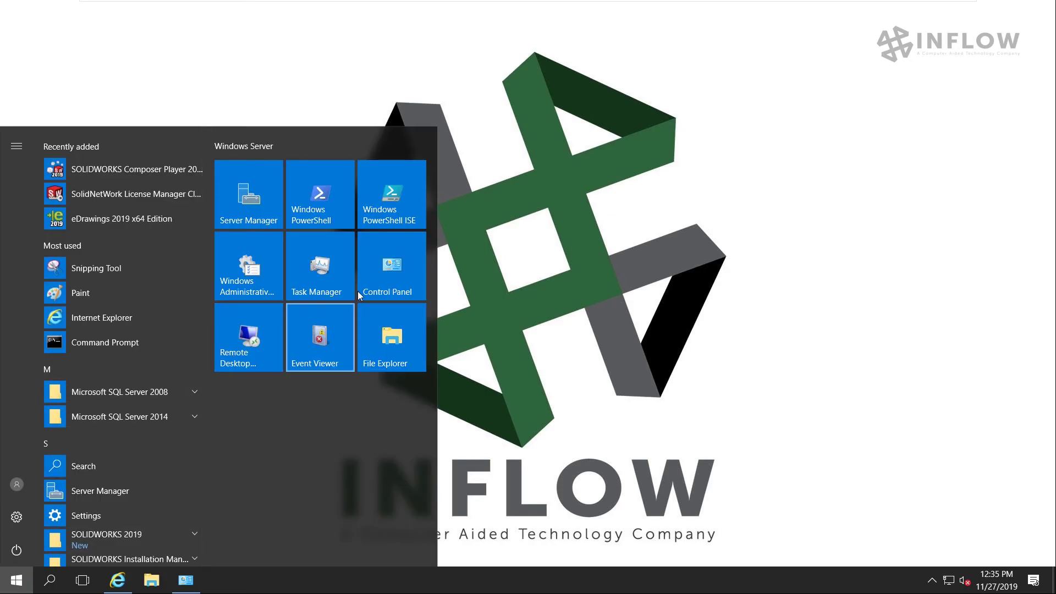
click(404, 269)
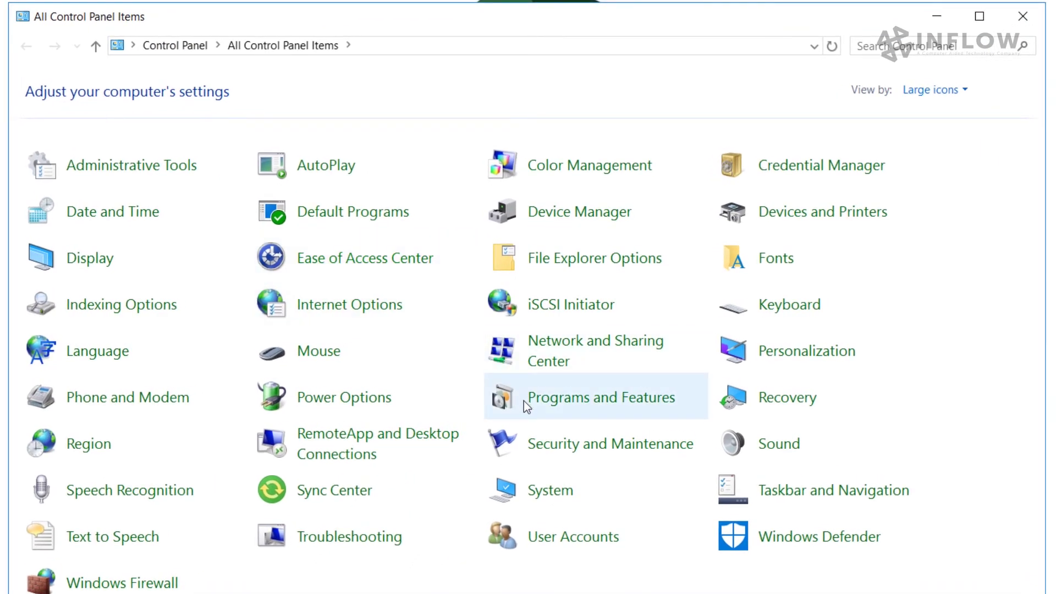
click(567, 404)
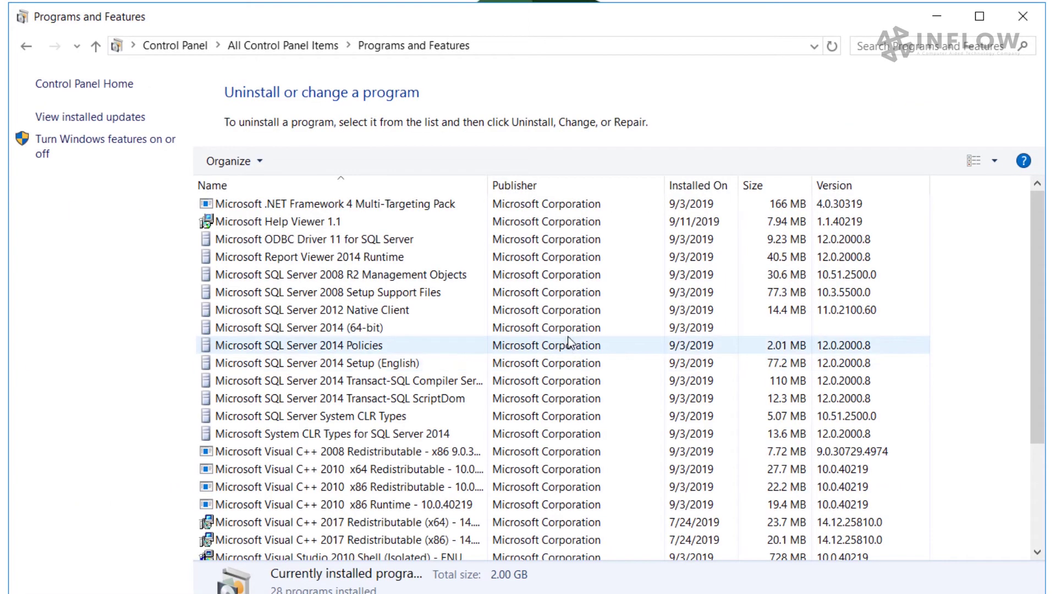
drag(1043, 263, 1016, 388)
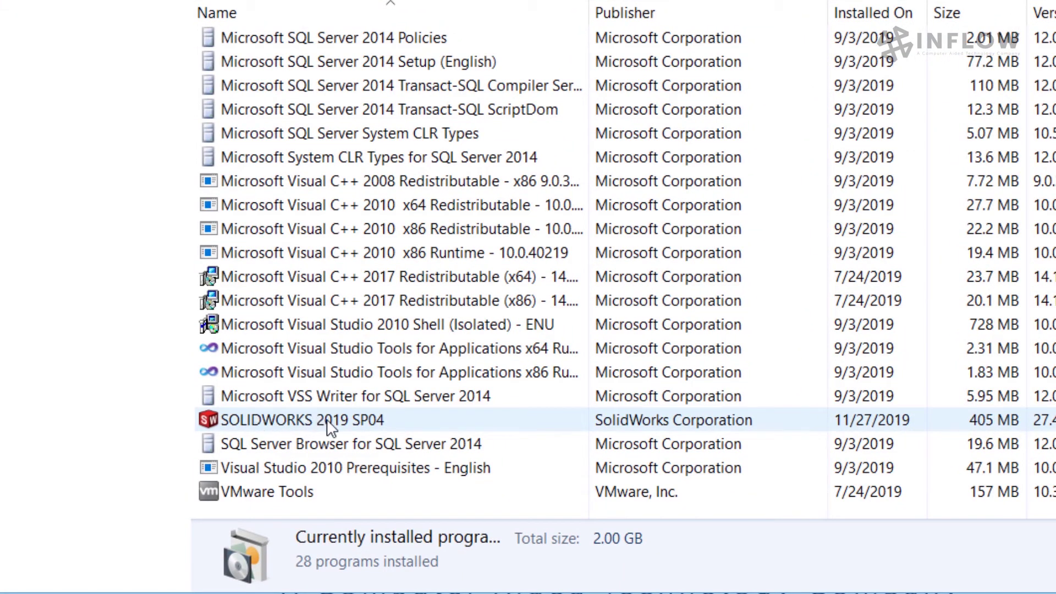
right_click(367, 418)
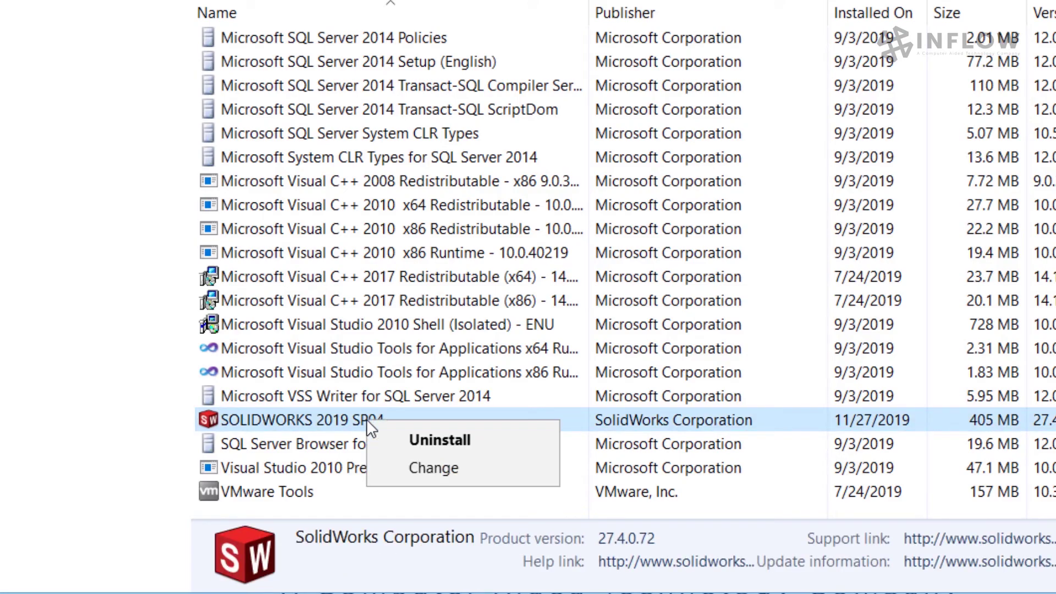
click(412, 471)
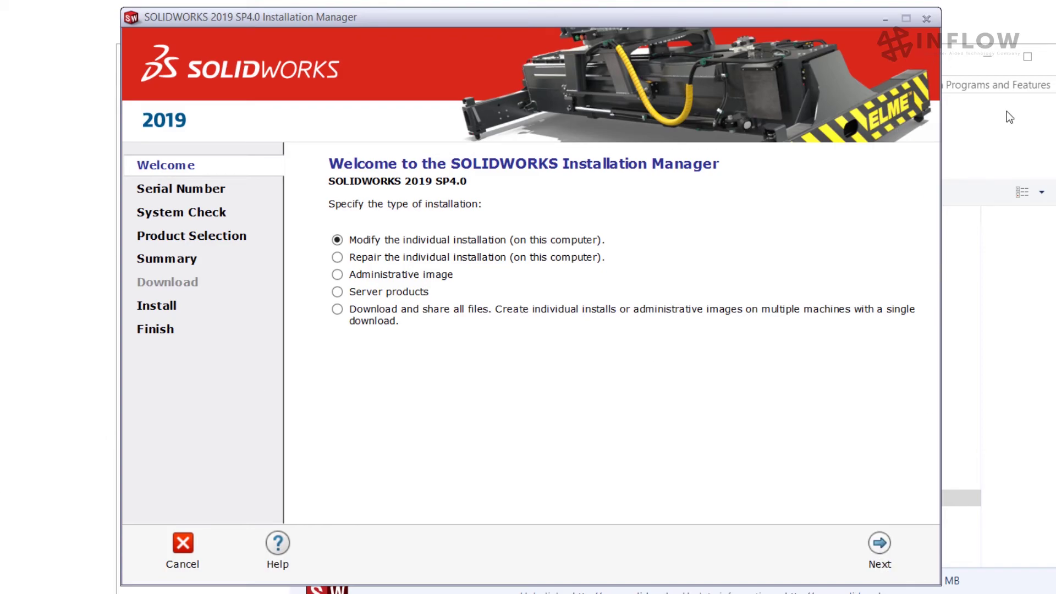
click(185, 540)
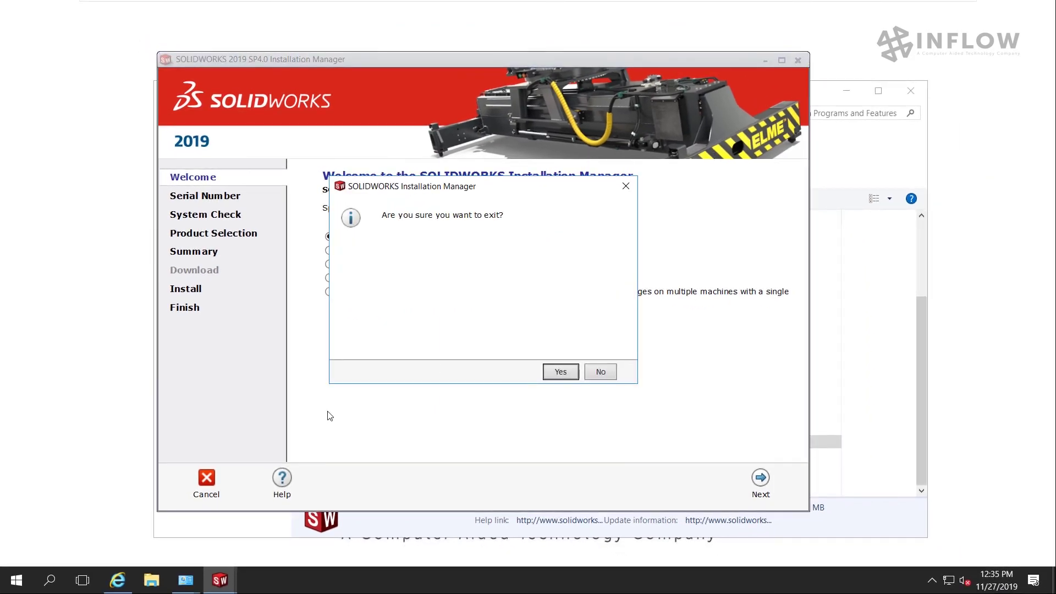
click(560, 374)
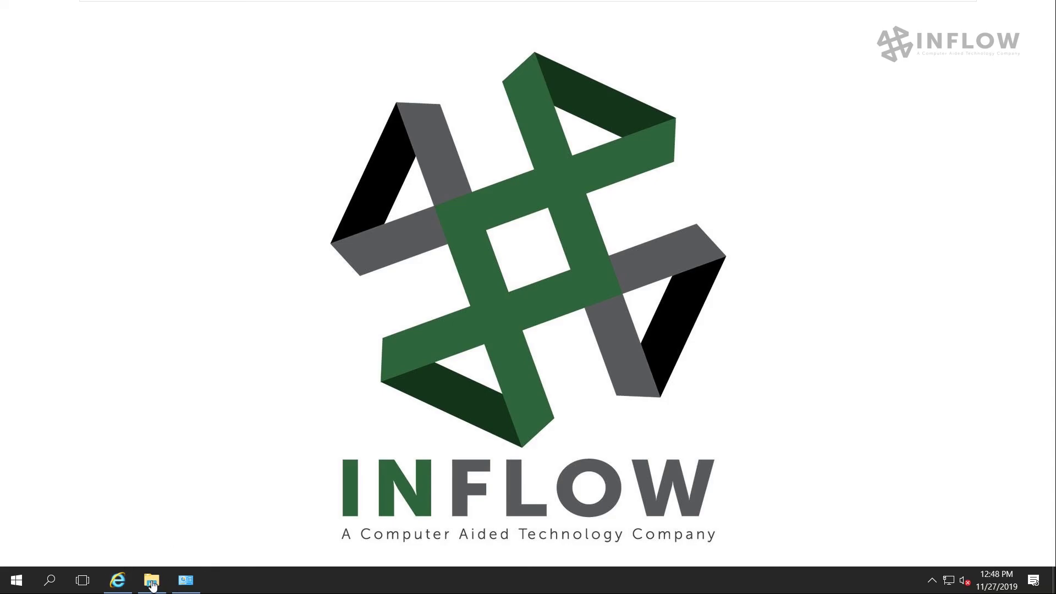
Step: In File Explorer, go to Documents › SOLIDWORKS Downloads › SOLIDWORKS 2019 SP04 and scroll its 31 items
click(150, 584)
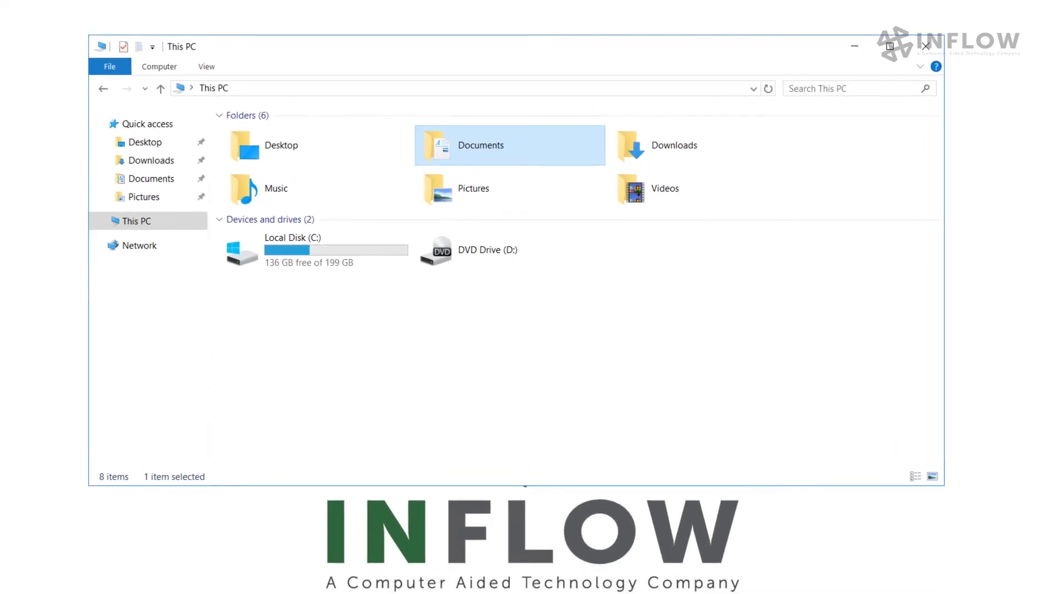
double_click(487, 162)
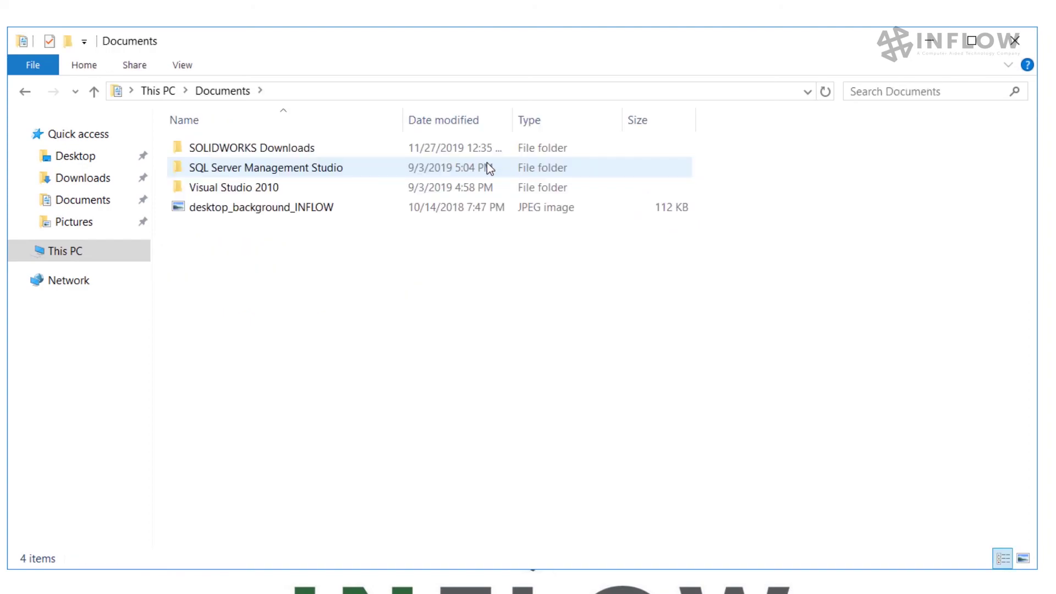
click(251, 154)
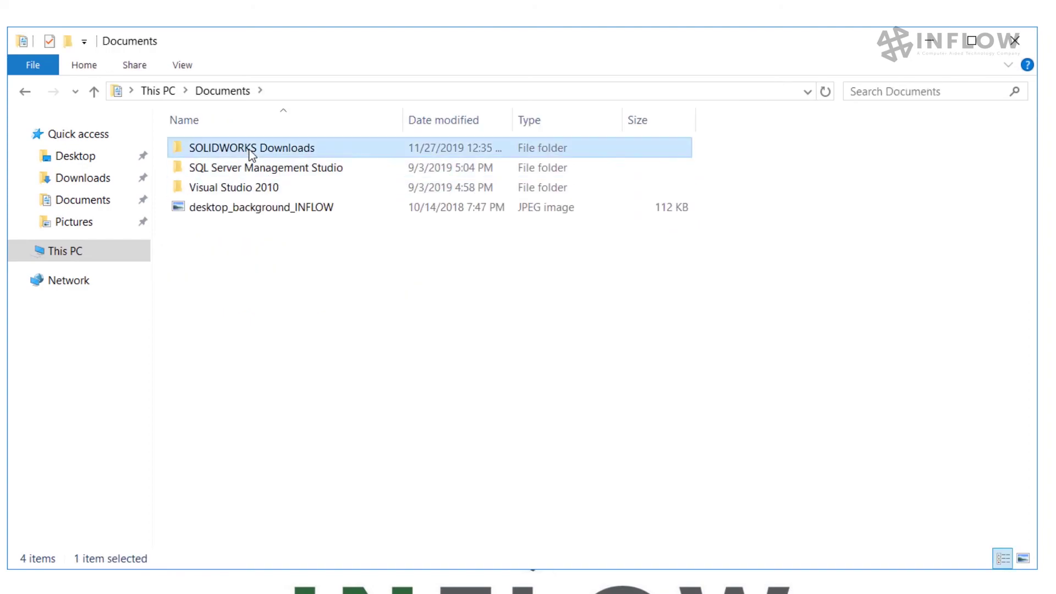
double_click(251, 154)
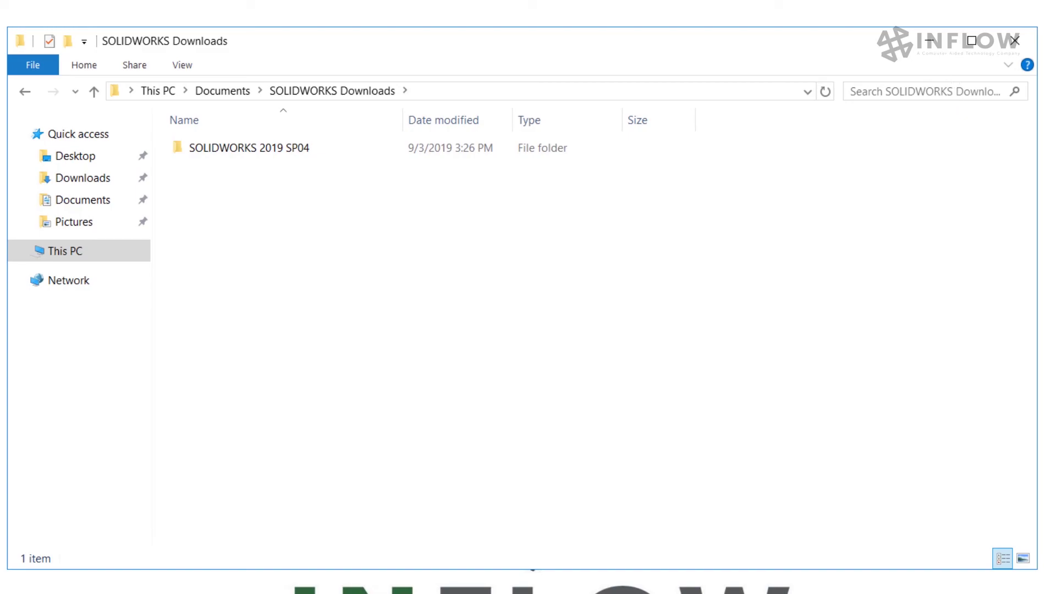
click(249, 148)
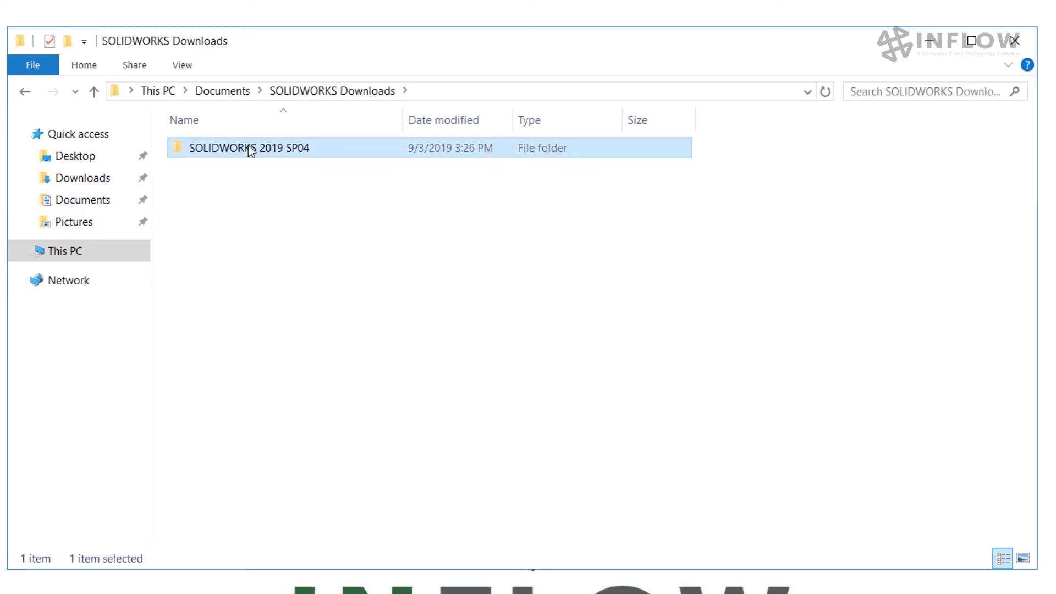
double_click(249, 148)
scroll(288, 277, down, 3)
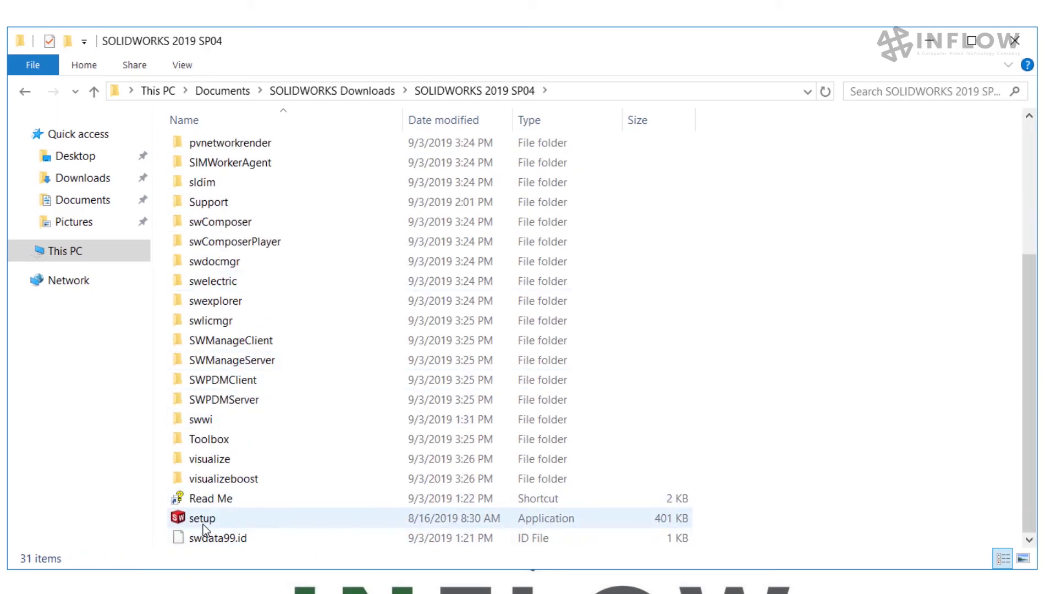
Step: Run the setup application as administrator and allow it through User Account Control
right_click(203, 523)
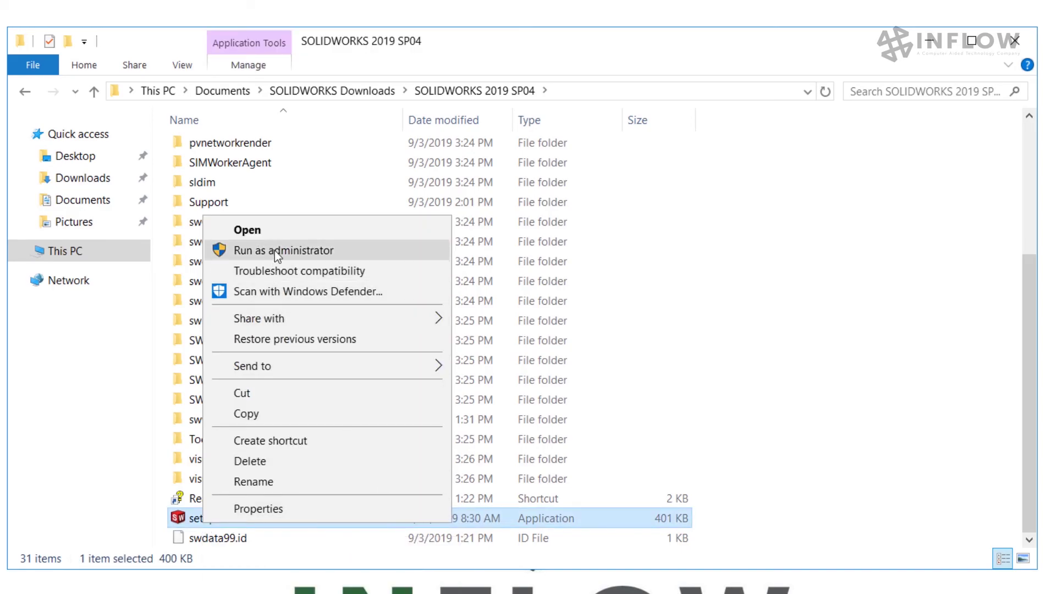
click(275, 249)
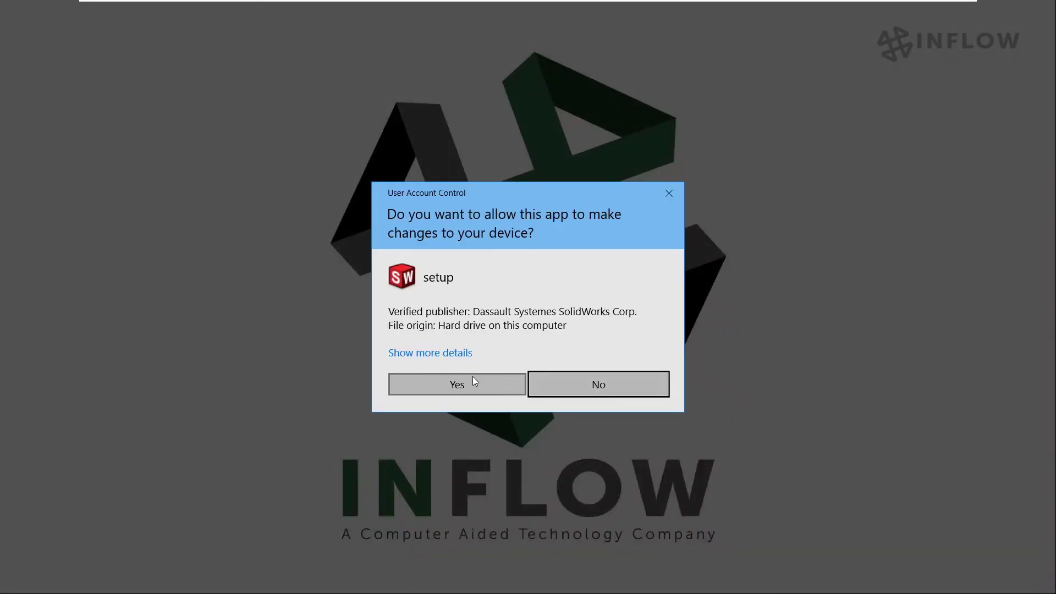
click(460, 383)
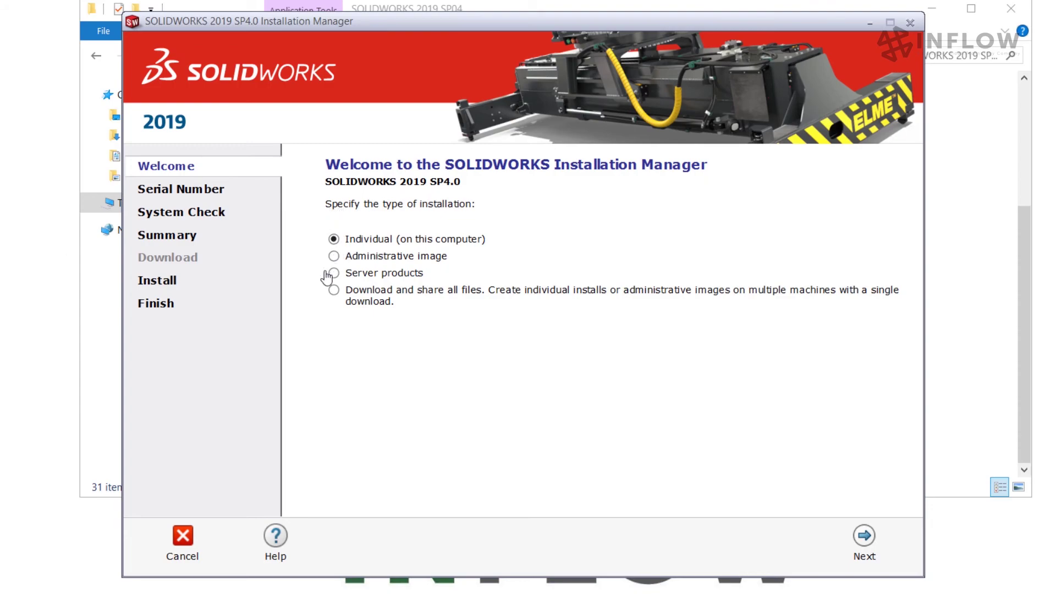
click(334, 292)
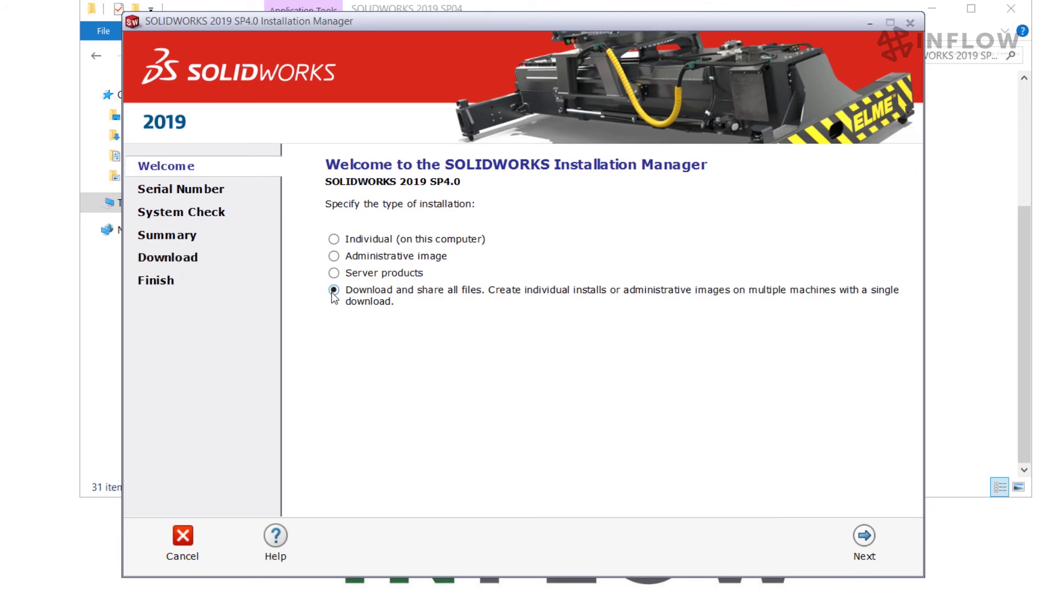
click(333, 241)
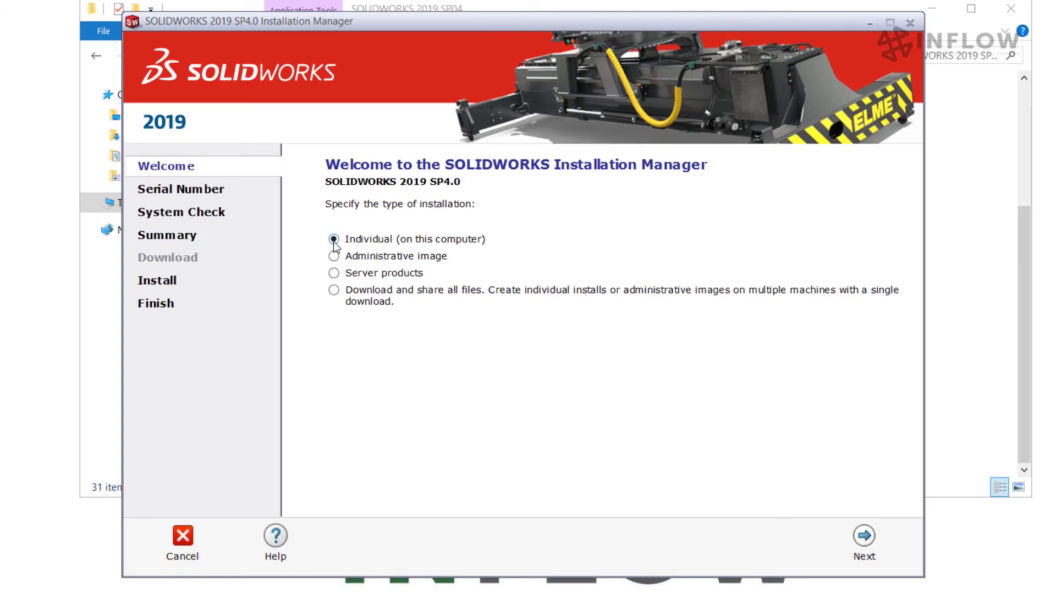
click(863, 537)
Step: Leave the serial number blank and accept the warning to reach the 1.8 GB Summary page
click(864, 537)
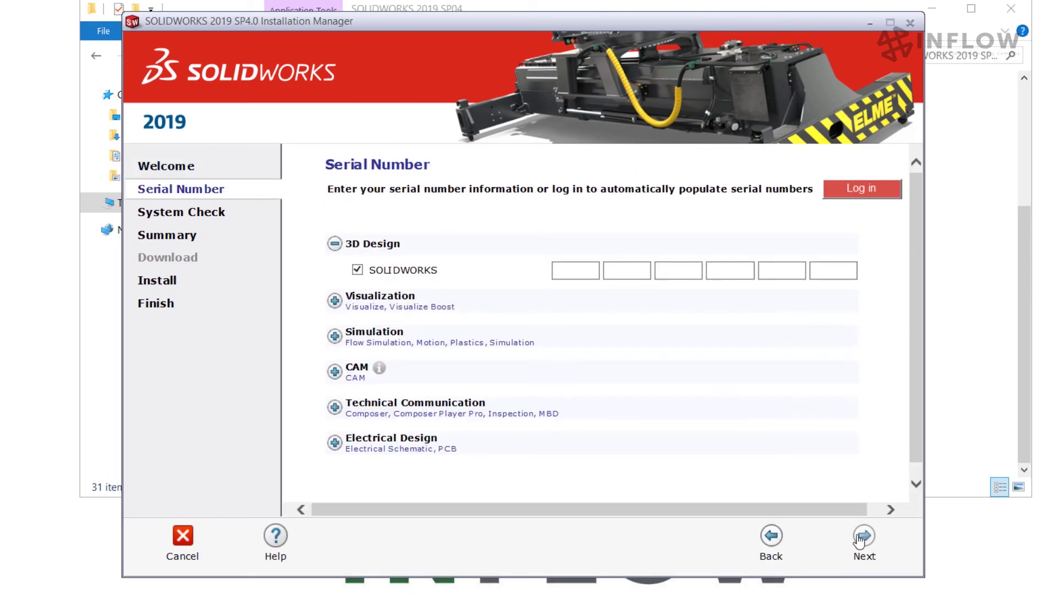
click(569, 271)
click(863, 542)
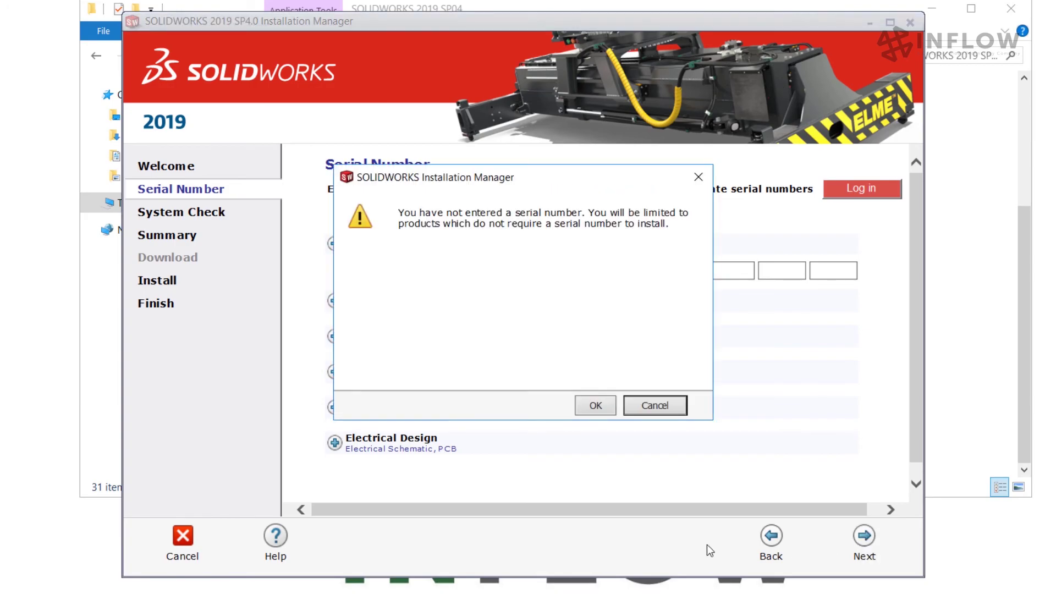
click(596, 406)
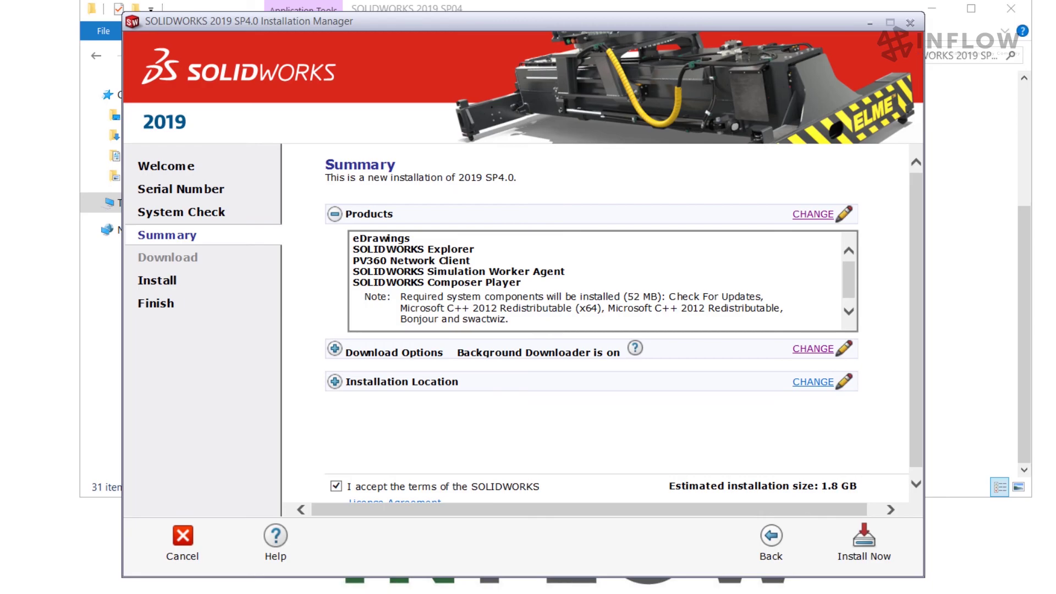
Step: Check SOLIDWORKS PDM Client in the product list and return to the 2.8 GB summary
click(814, 214)
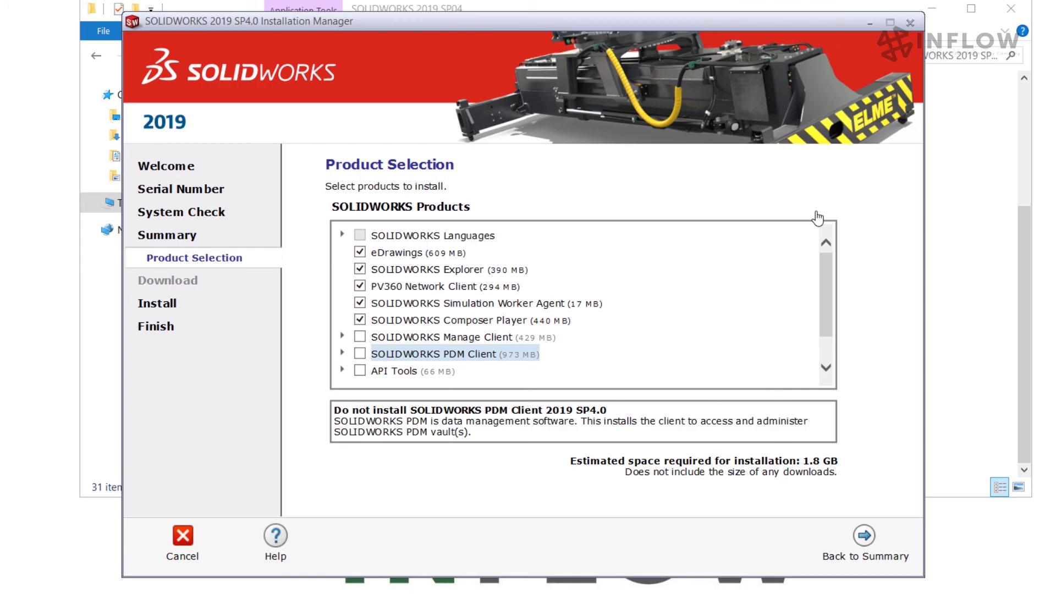
click(360, 355)
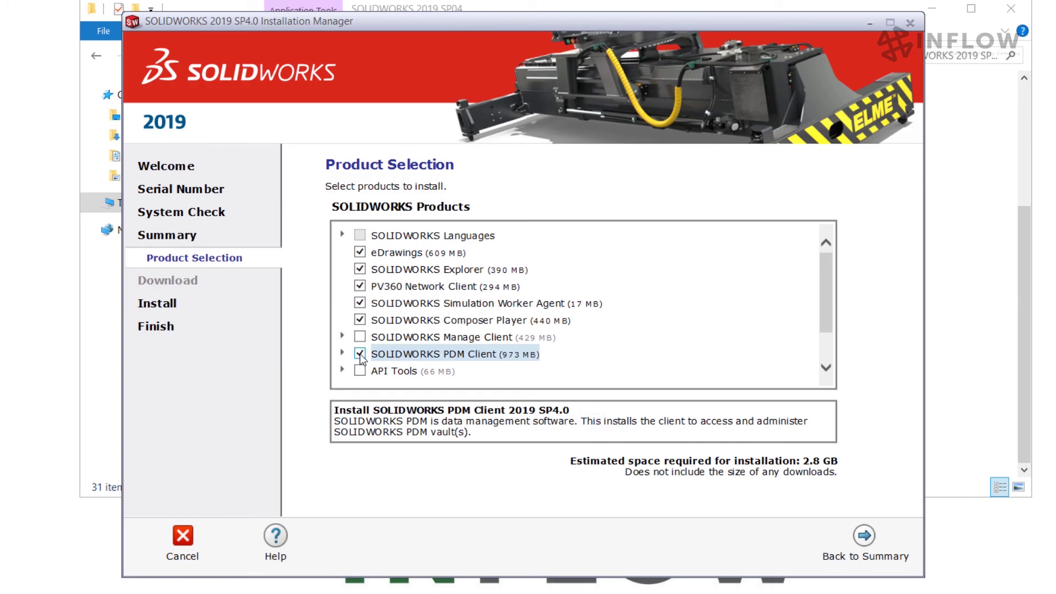
click(865, 539)
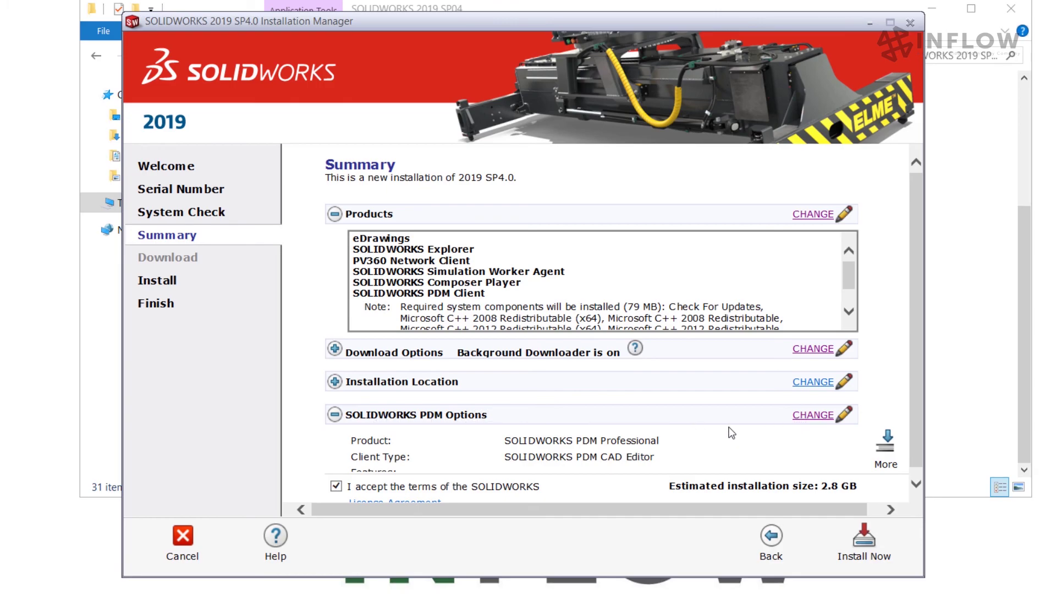
Step: Switch the PDM client type to Contributor and back to CAD Editor, then return to the summary
click(814, 415)
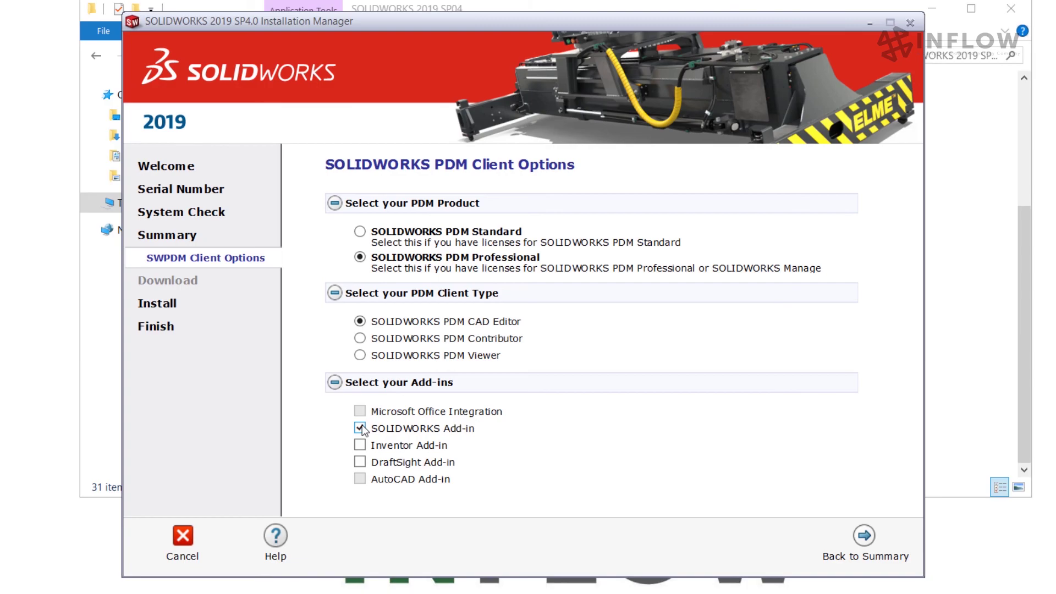
click(361, 340)
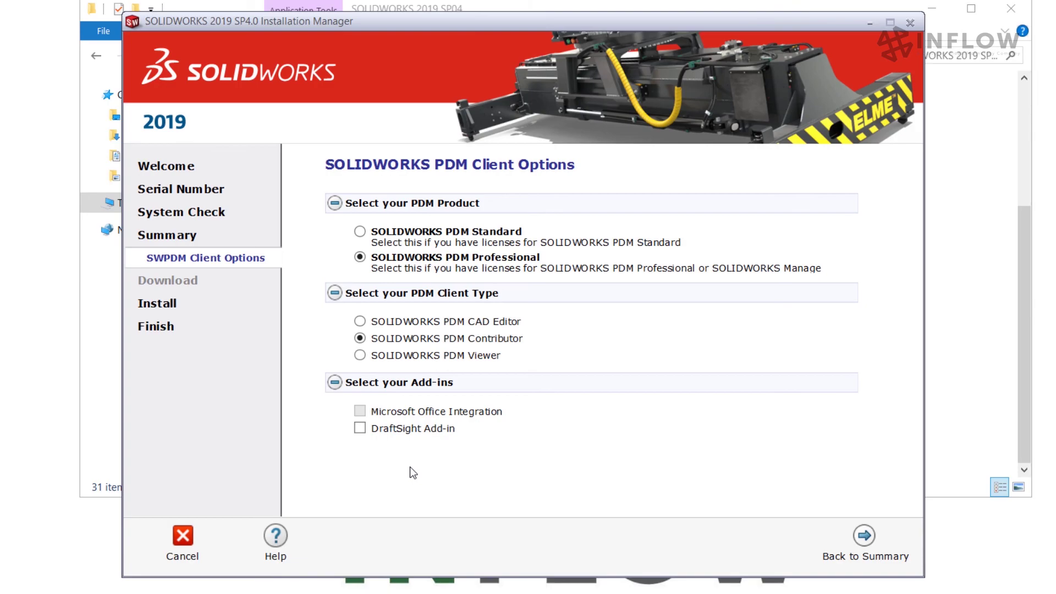
click(360, 322)
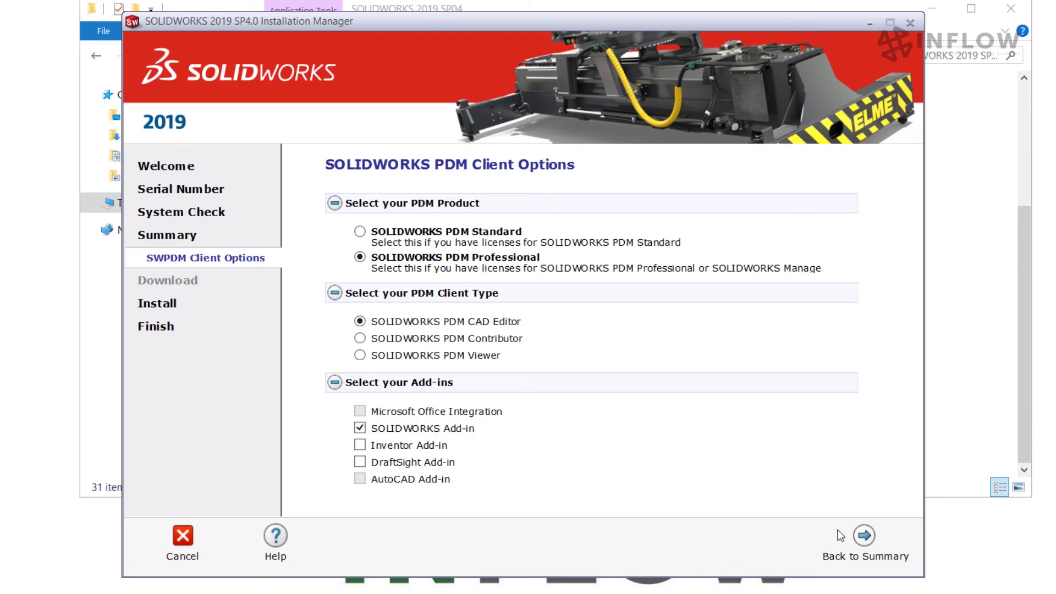
click(869, 545)
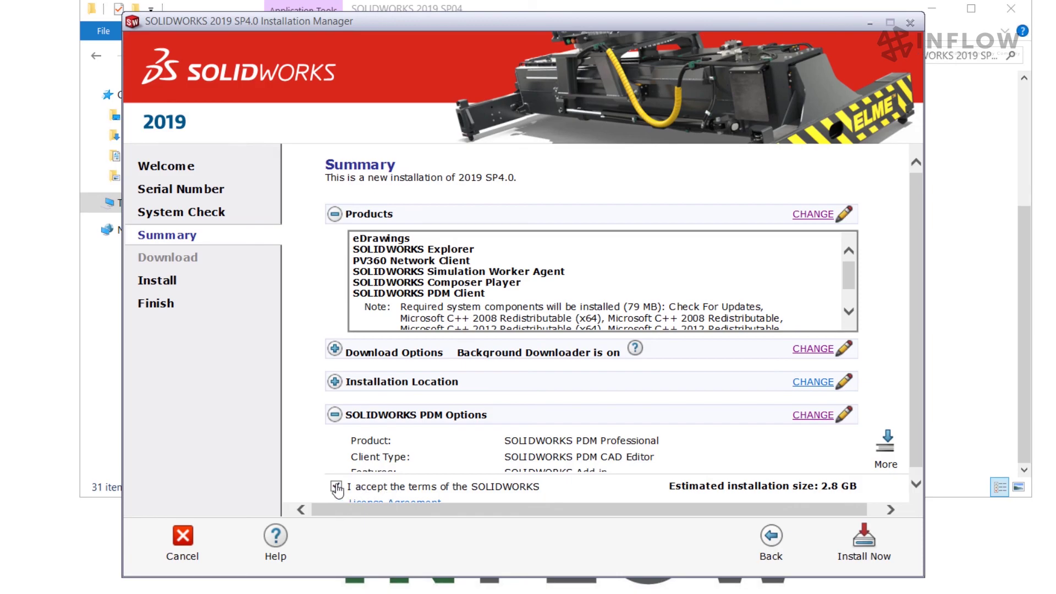
Step: Install SOLIDWORKS 2019 SP4 with PDM Client, decline the Customer Experience Improvement Program, and finish
click(865, 542)
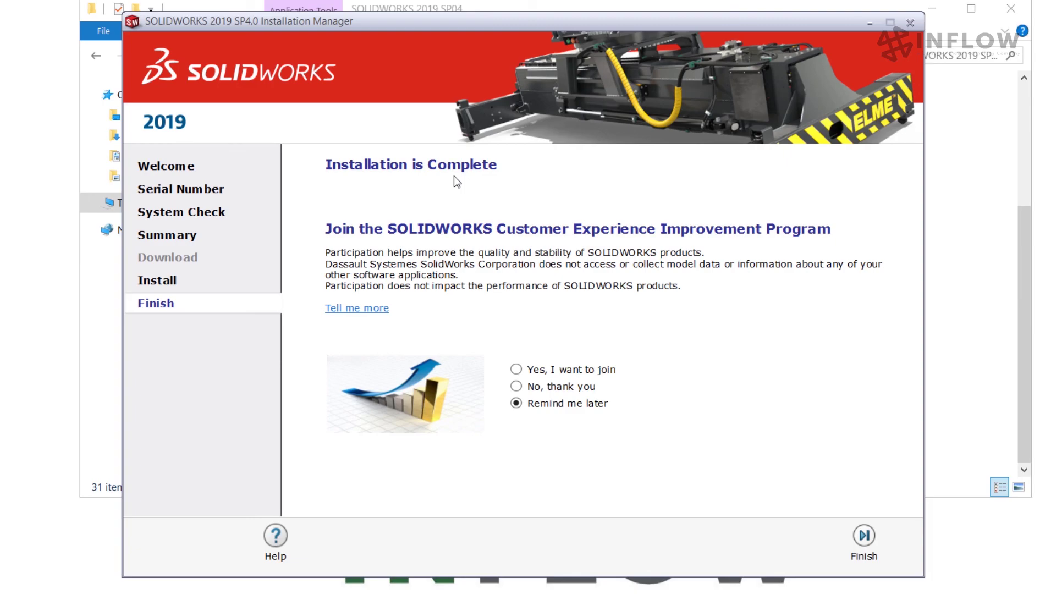
click(517, 386)
click(867, 542)
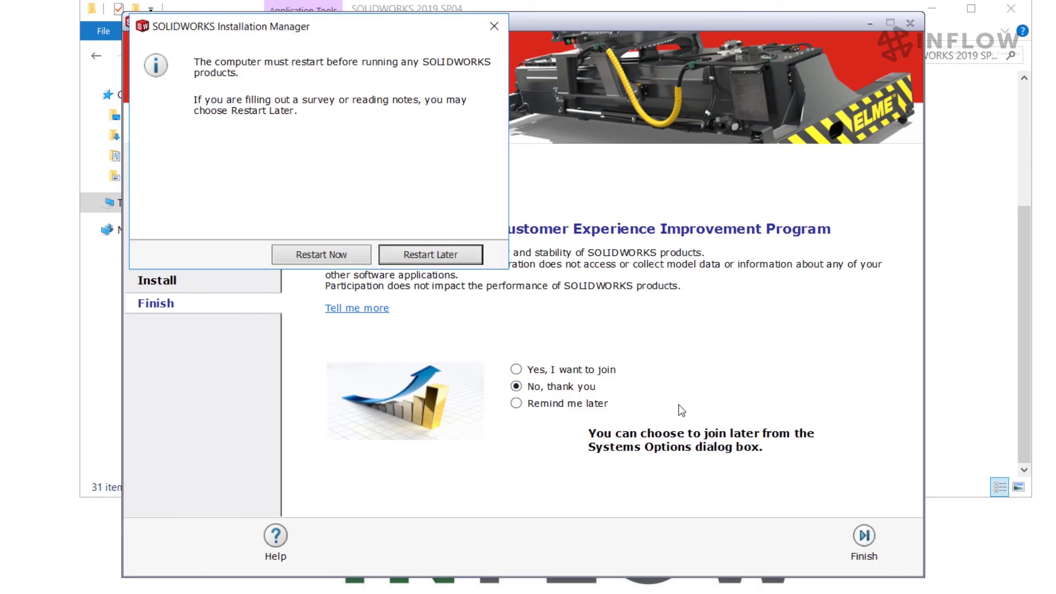